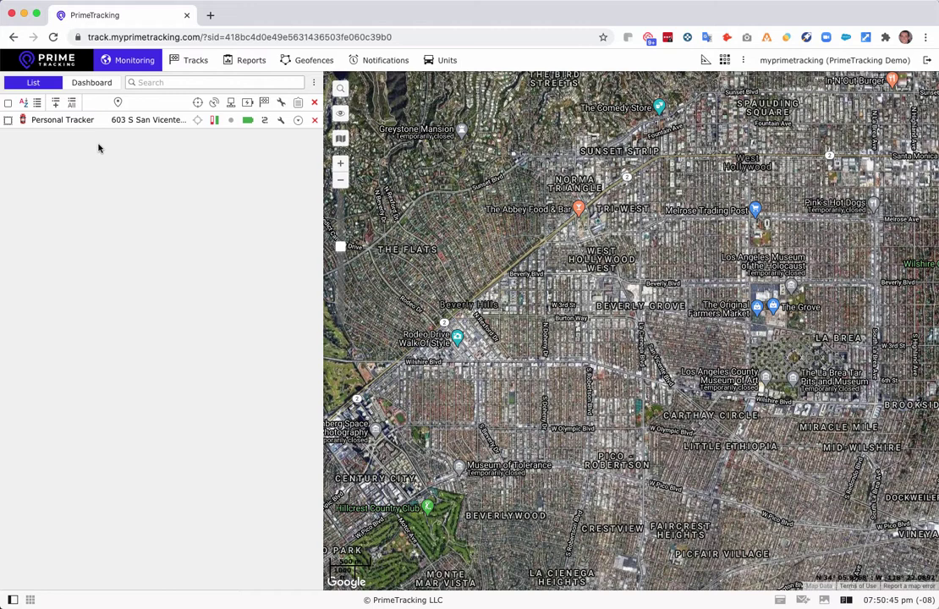
- Show the Personal Tracker unit on the map and turn on map following for it
{"action": "left_click", "coordinate": [9, 121]}
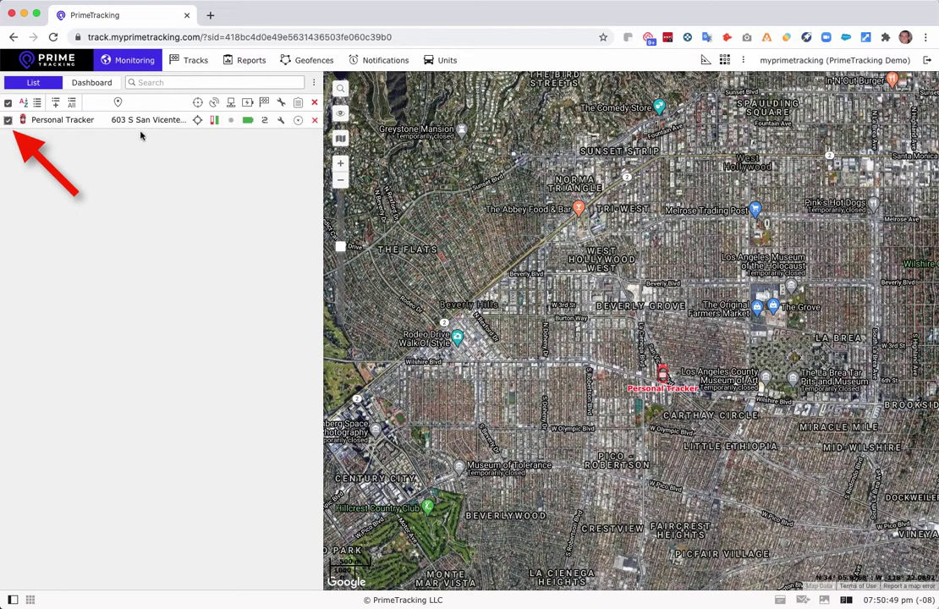
{"action": "left_click", "coordinate": [199, 121]}
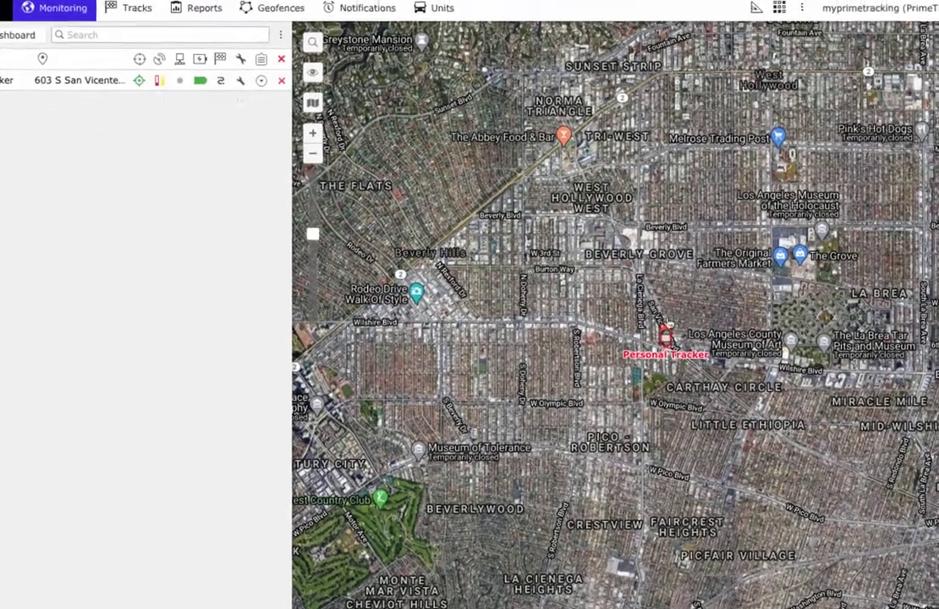
{"action": "mouse_move", "coordinate": [626, 341]}
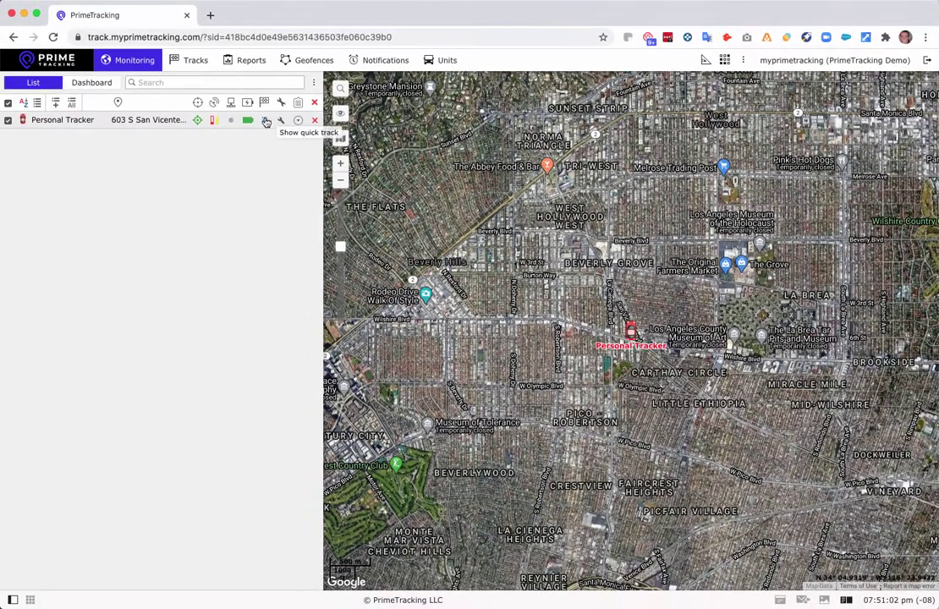
{"action": "mouse_move", "coordinate": [192, 74]}
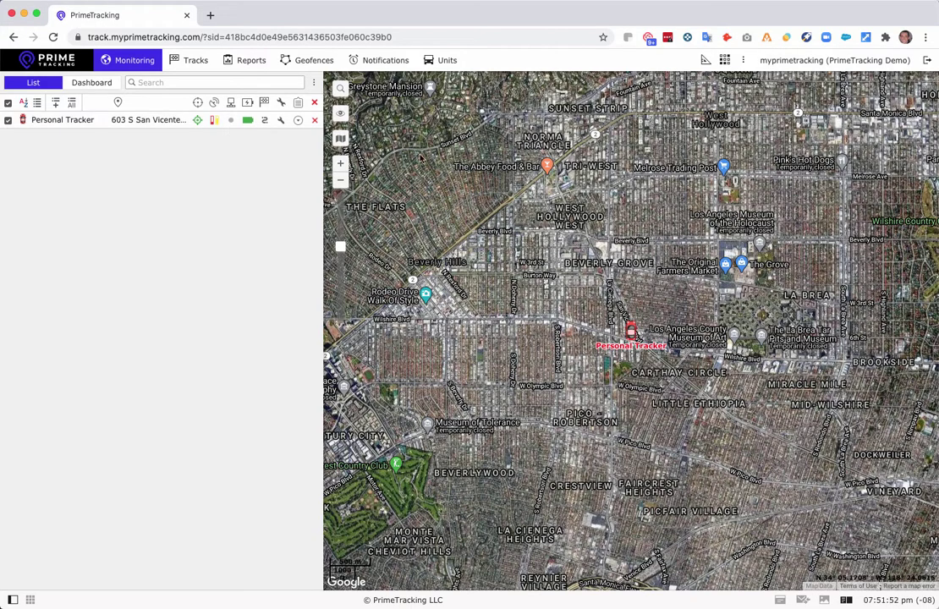
- Look closely at the Personal Tracker's location, then show its quick track on the map and hide it again
{"action": "left_click", "coordinate": [341, 165]}
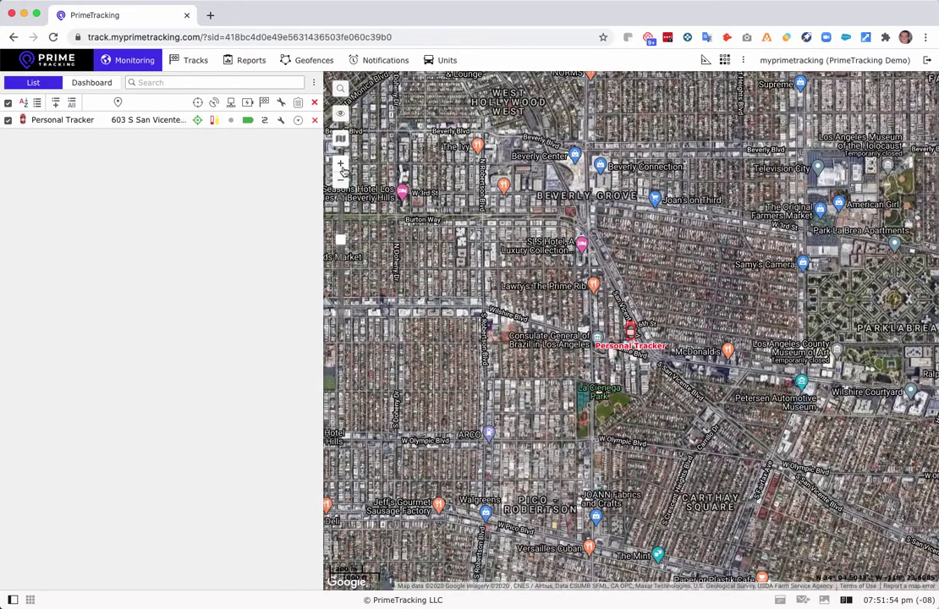
{"action": "left_click", "coordinate": [343, 169]}
{"action": "left_click", "coordinate": [343, 170]}
{"action": "left_click", "coordinate": [343, 169]}
{"action": "left_click", "coordinate": [343, 169]}
{"action": "left_click", "coordinate": [343, 169]}
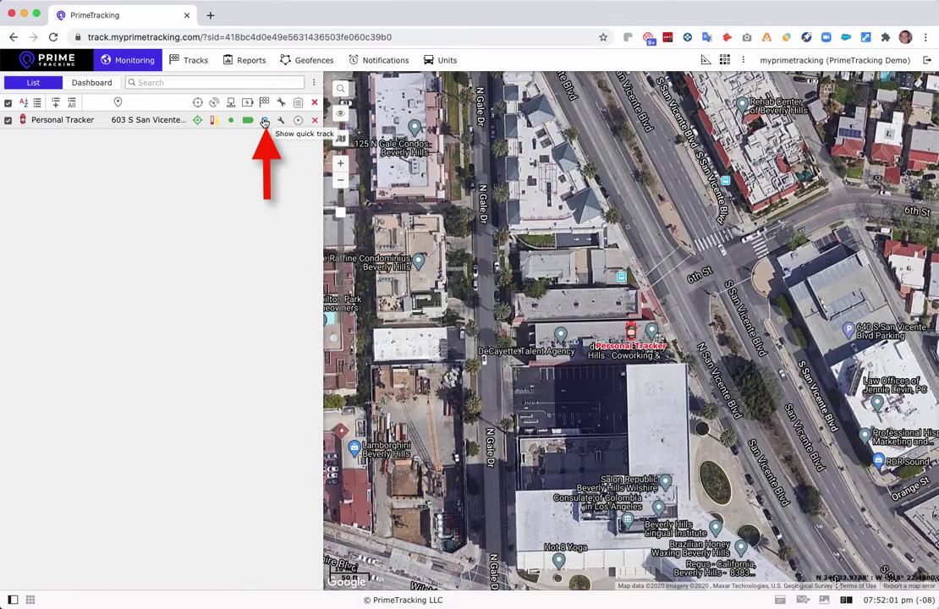
{"action": "left_click", "coordinate": [265, 122]}
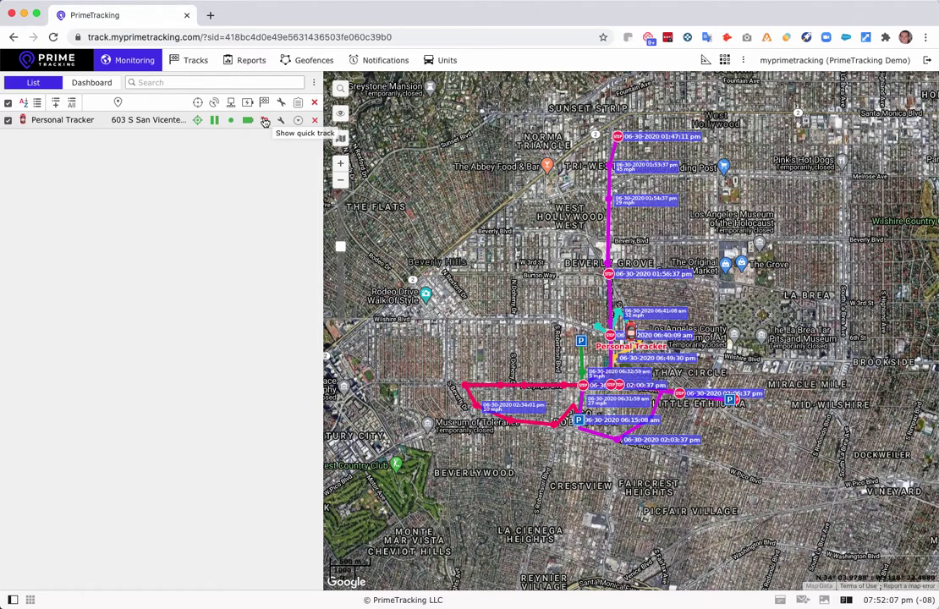
{"action": "left_click", "coordinate": [265, 122]}
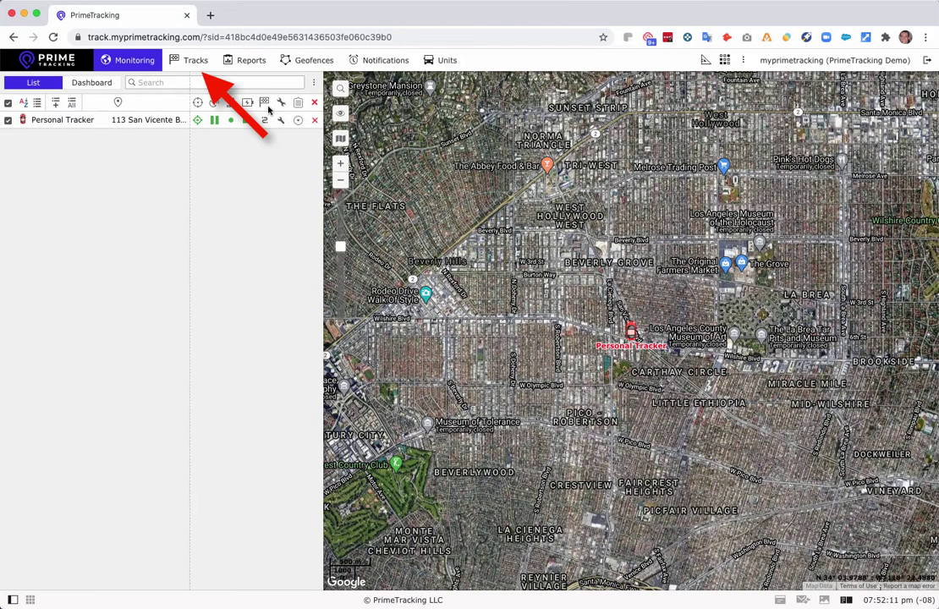
- Build today's track for Personal Tracker, expand its trip list and focus the map on the 06:15:08 am trip
{"action": "left_click", "coordinate": [196, 62]}
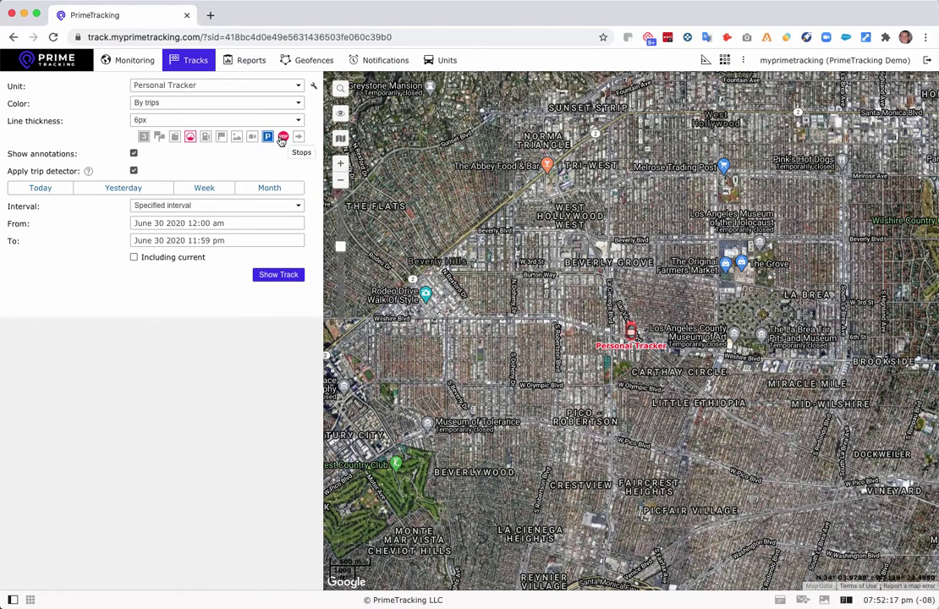
{"action": "left_click", "coordinate": [60, 187]}
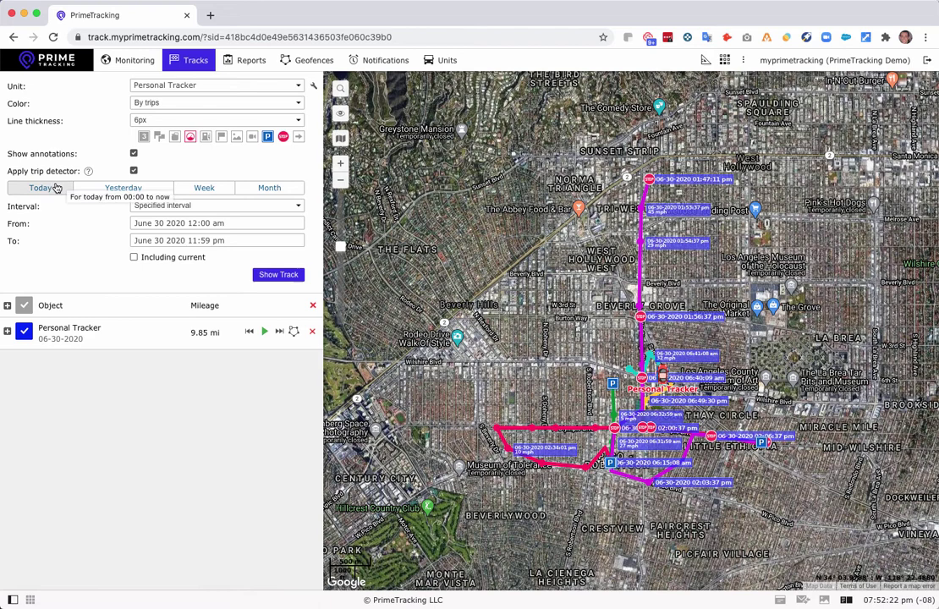
{"action": "left_click", "coordinate": [7, 331]}
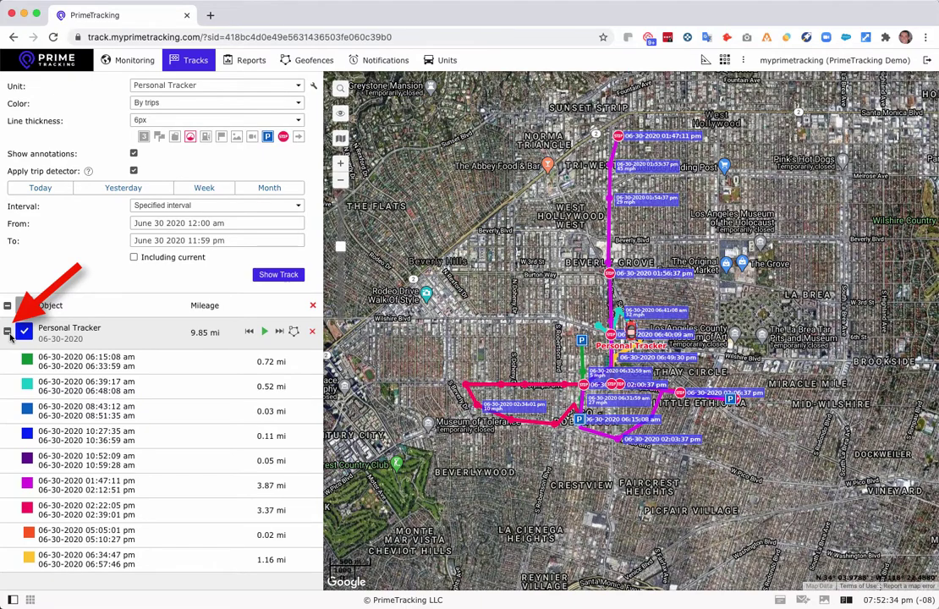
{"action": "left_click", "coordinate": [60, 363]}
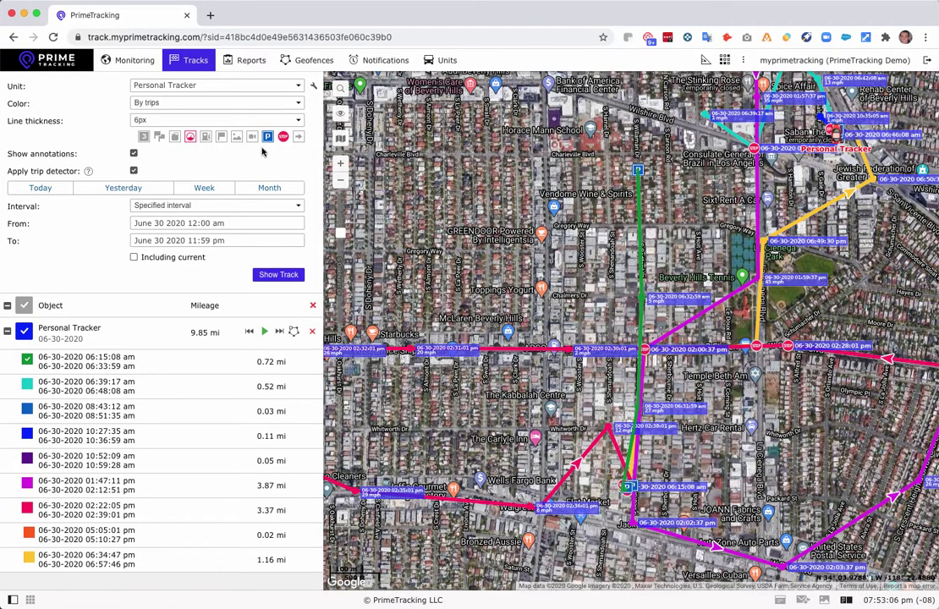
- View the details of the 01:47:11 pm stop at the northern end of the track
{"action": "scroll", "coordinate": [485, 132], "scroll_direction": "down", "scroll_amount": 1}
{"action": "left_click_drag", "start_coordinate": [486, 133], "coordinate": [486, 361]}
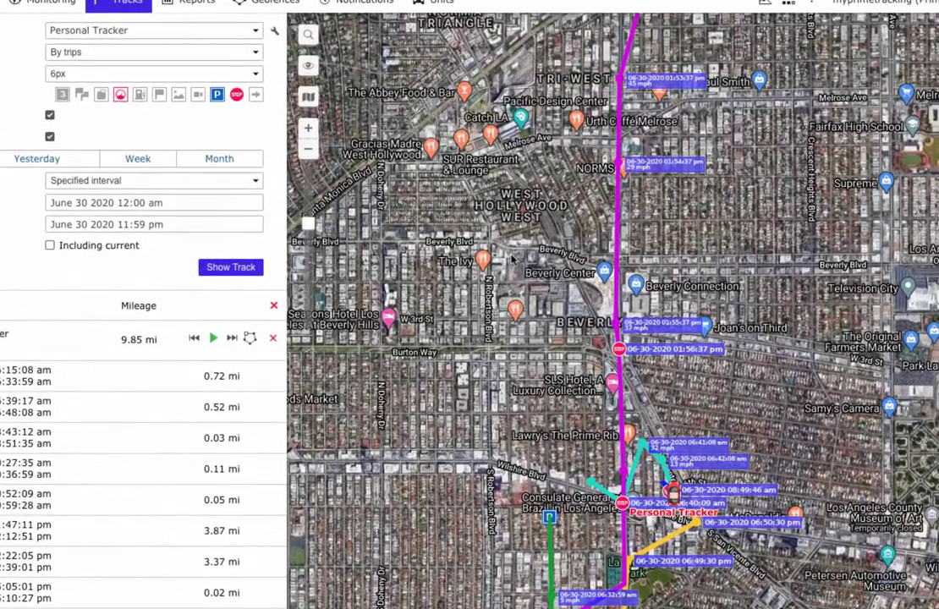
{"action": "left_click_drag", "start_coordinate": [514, 261], "coordinate": [518, 326]}
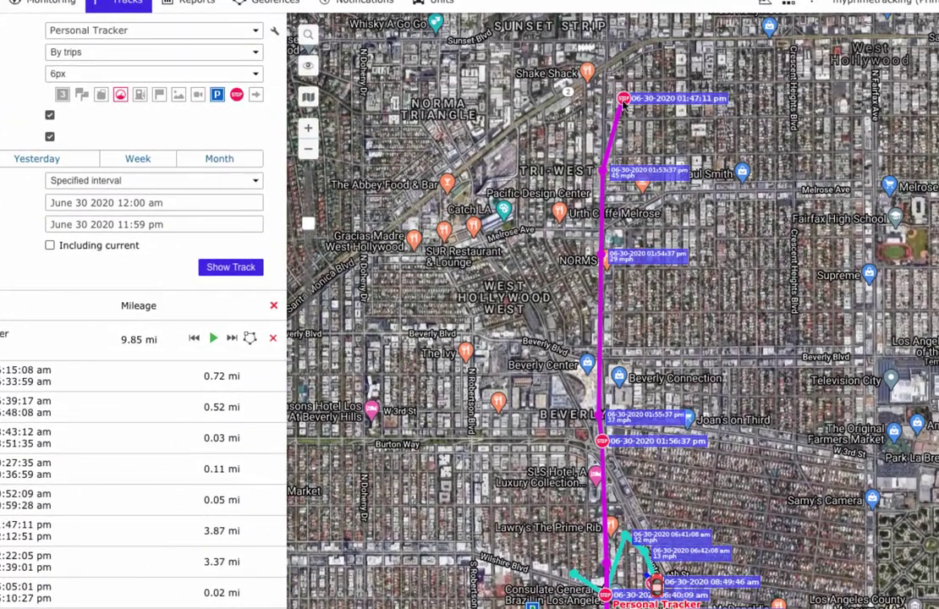
{"action": "mouse_move", "coordinate": [625, 103]}
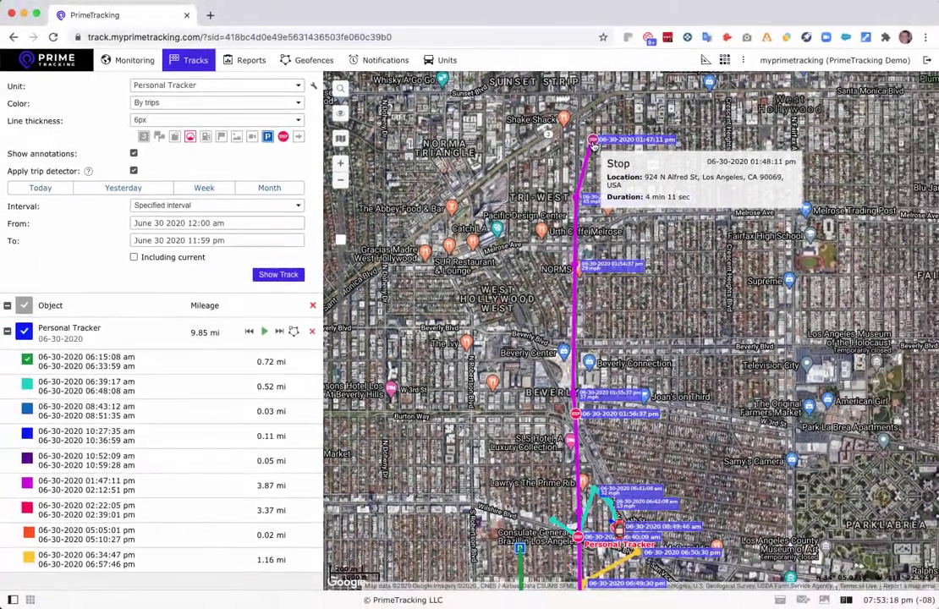
- Play back the Personal Tracker track at 50x speed, pause it and close the track player
{"action": "left_click", "coordinate": [213, 338]}
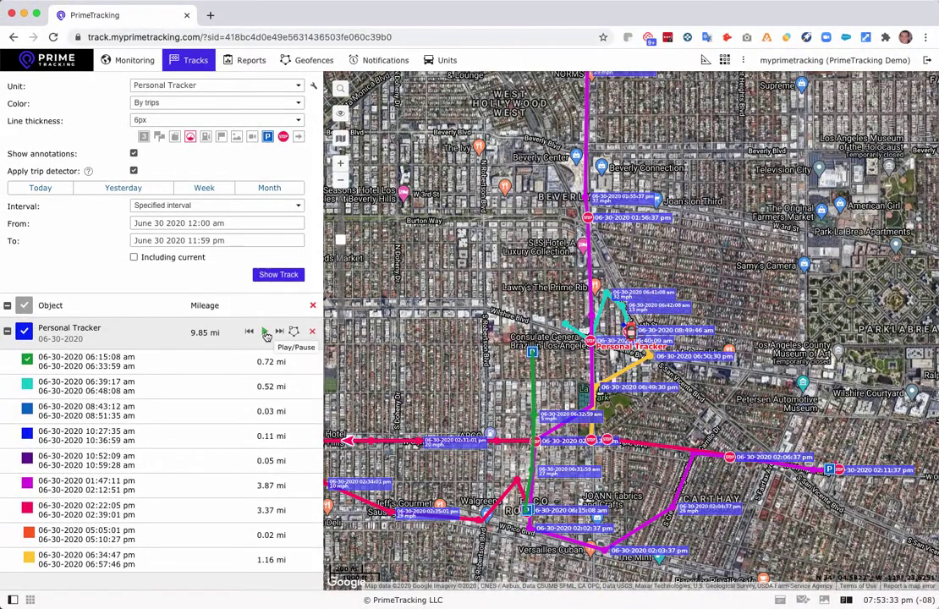
{"action": "left_click", "coordinate": [265, 332]}
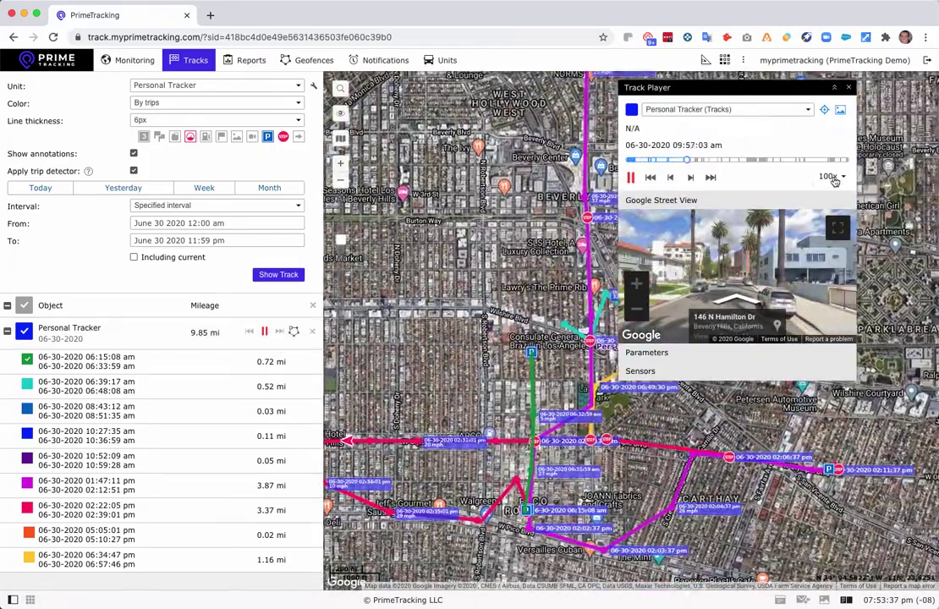
{"action": "left_click", "coordinate": [832, 178]}
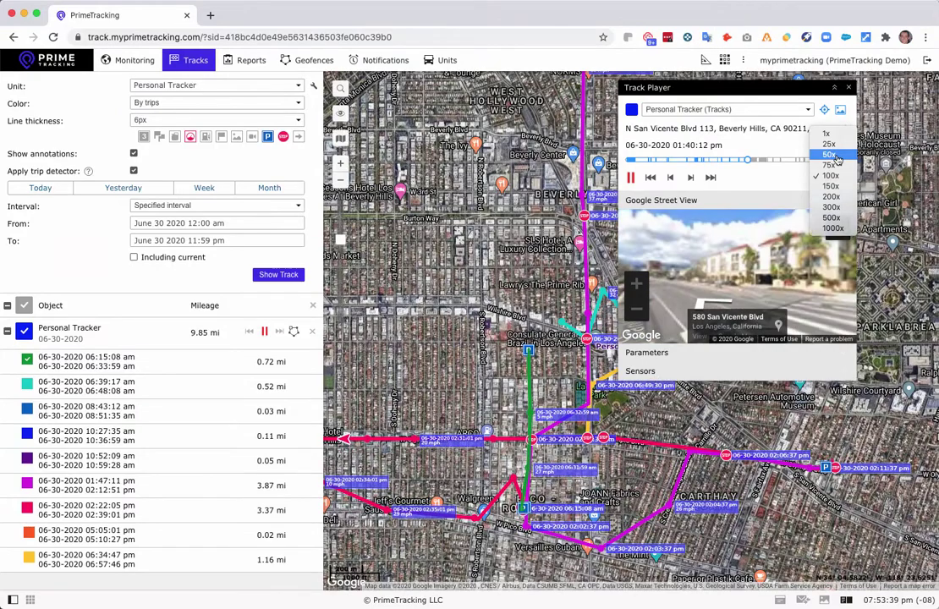
{"action": "left_click", "coordinate": [834, 155]}
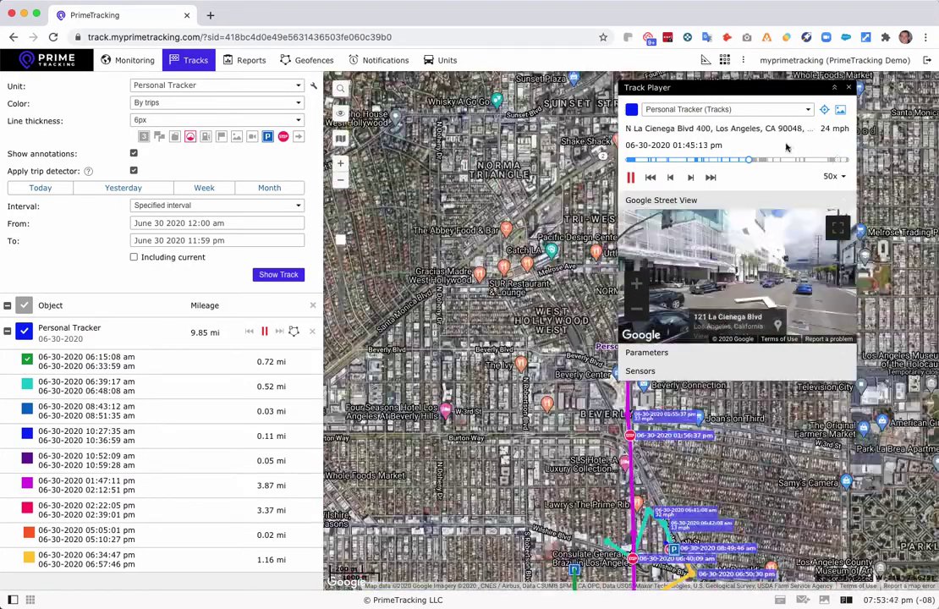
{"action": "left_click", "coordinate": [631, 178]}
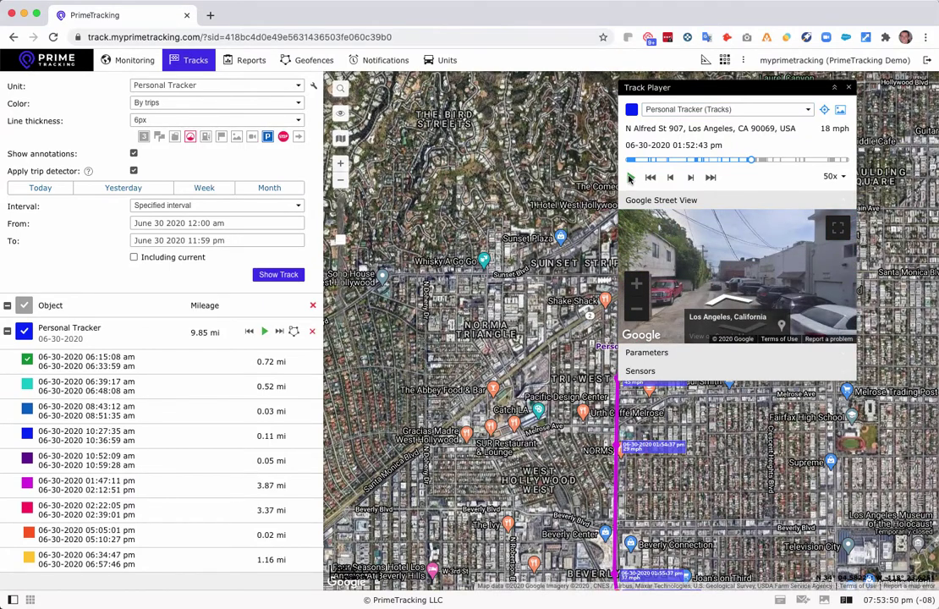
{"action": "left_click", "coordinate": [849, 87]}
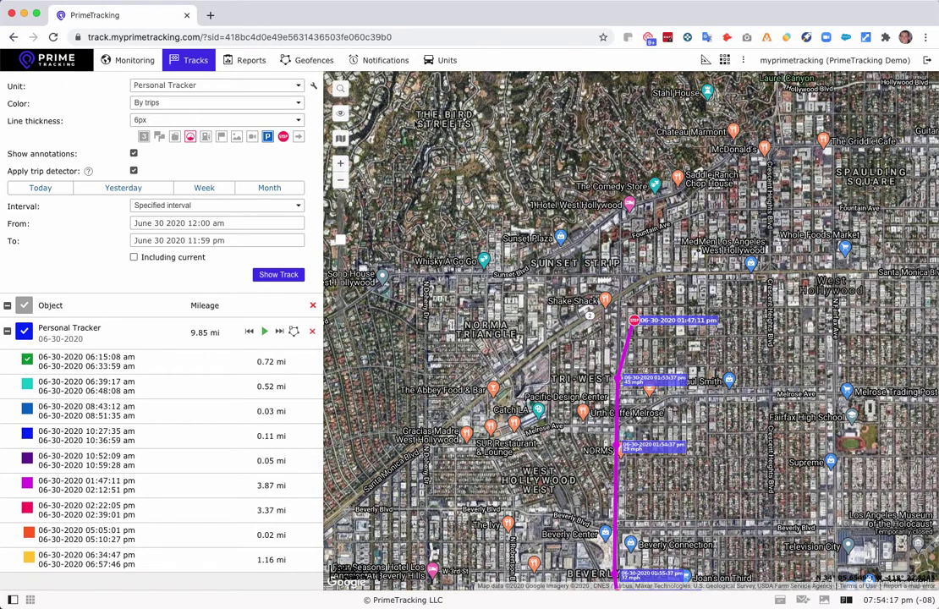
- Start a new geofence named "My Garage"
{"action": "left_click", "coordinate": [312, 62]}
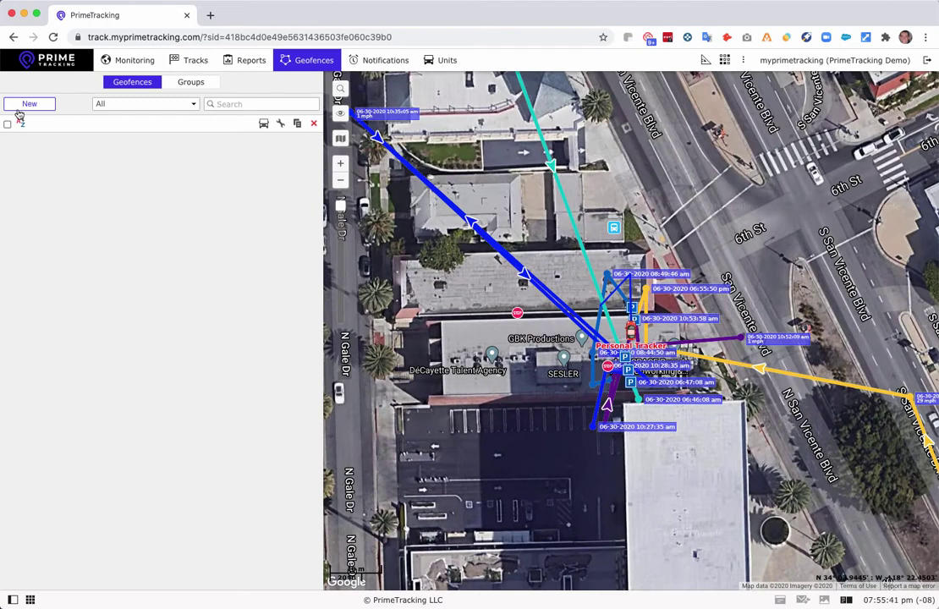
{"action": "left_click", "coordinate": [19, 108]}
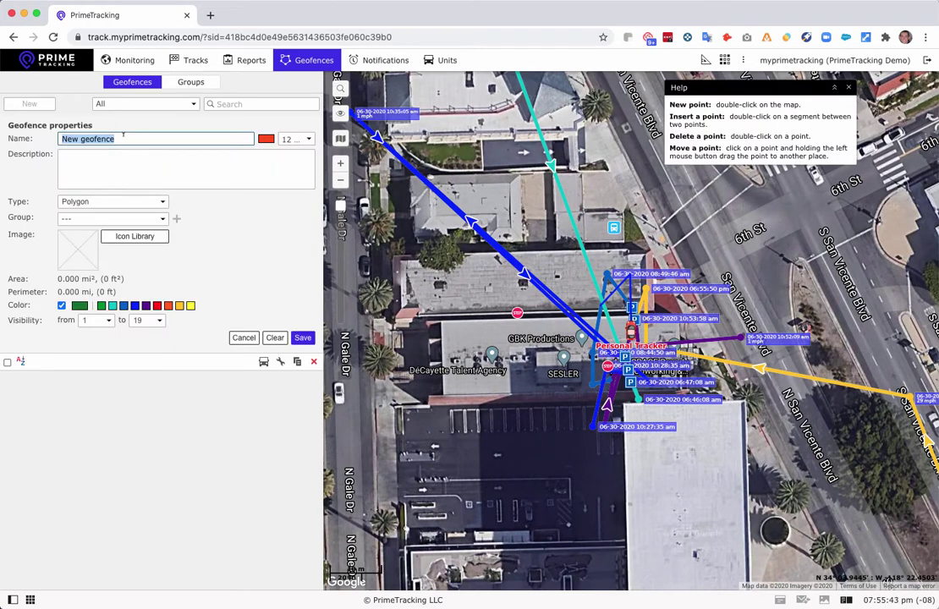
{"action": "type", "text": "My Garage"}
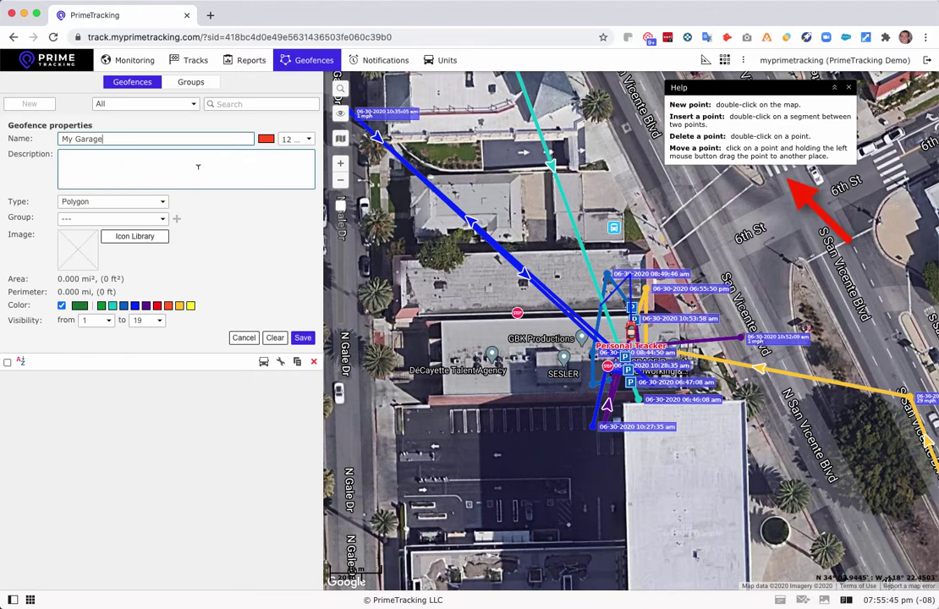
- Outline the buildings around the tracker, between N Gale Dr and N San Vicente Blvd, with a four-point polygon and save the geofence
{"action": "double_click", "coordinate": [377, 258]}
{"action": "double_click", "coordinate": [378, 409]}
{"action": "double_click", "coordinate": [757, 398]}
{"action": "double_click", "coordinate": [674, 249]}
{"action": "left_click_drag", "start_coordinate": [675, 249], "coordinate": [668, 234]}
{"action": "left_click_drag", "start_coordinate": [385, 256], "coordinate": [384, 252]}
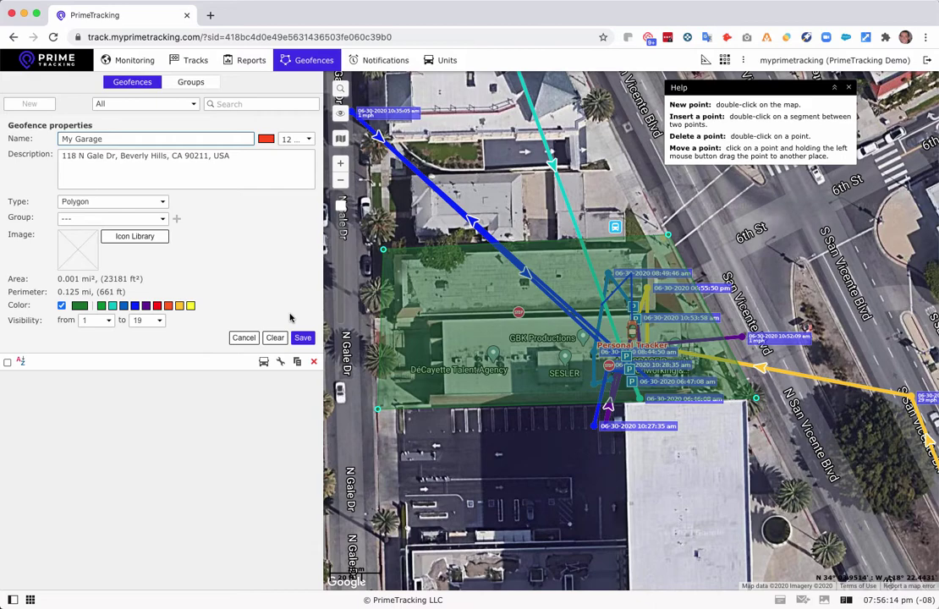
{"action": "left_click", "coordinate": [302, 338]}
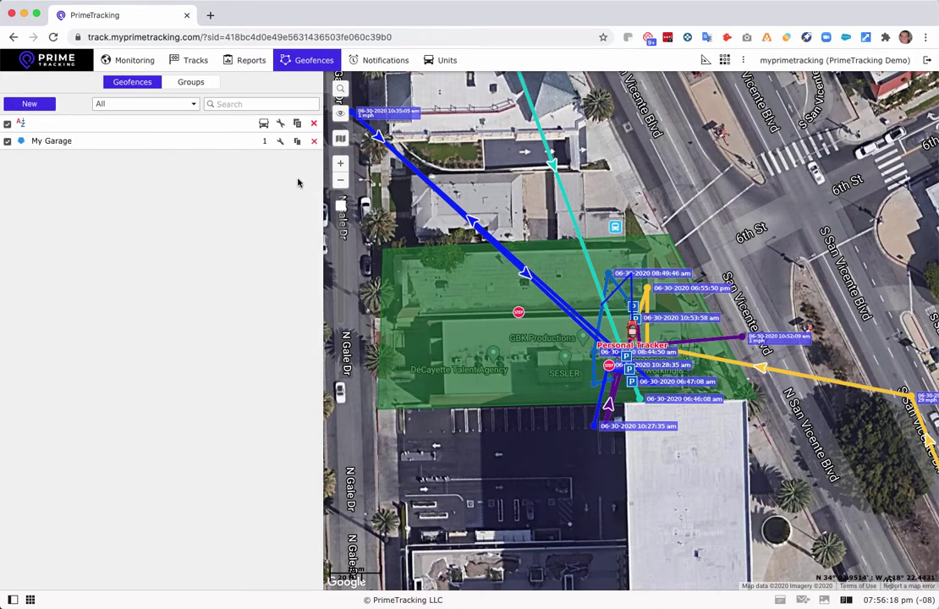
- Create a new notification for the tracked unit with Geofence as the trigger type
{"action": "left_click", "coordinate": [360, 61]}
{"action": "left_click", "coordinate": [29, 81]}
{"action": "left_click", "coordinate": [291, 244]}
{"action": "left_click", "coordinate": [643, 451]}
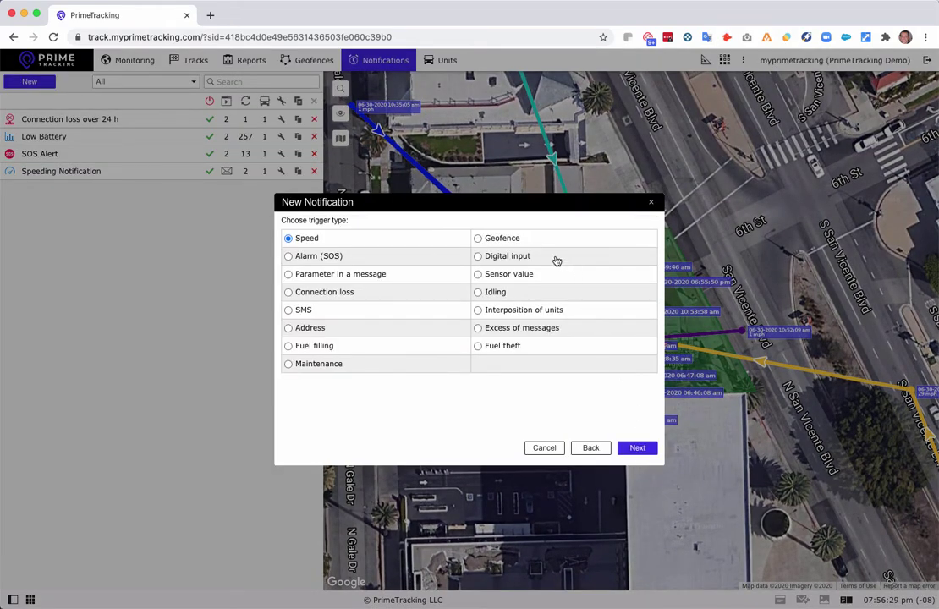
{"action": "left_click", "coordinate": [507, 240]}
{"action": "left_click", "coordinate": [635, 451]}
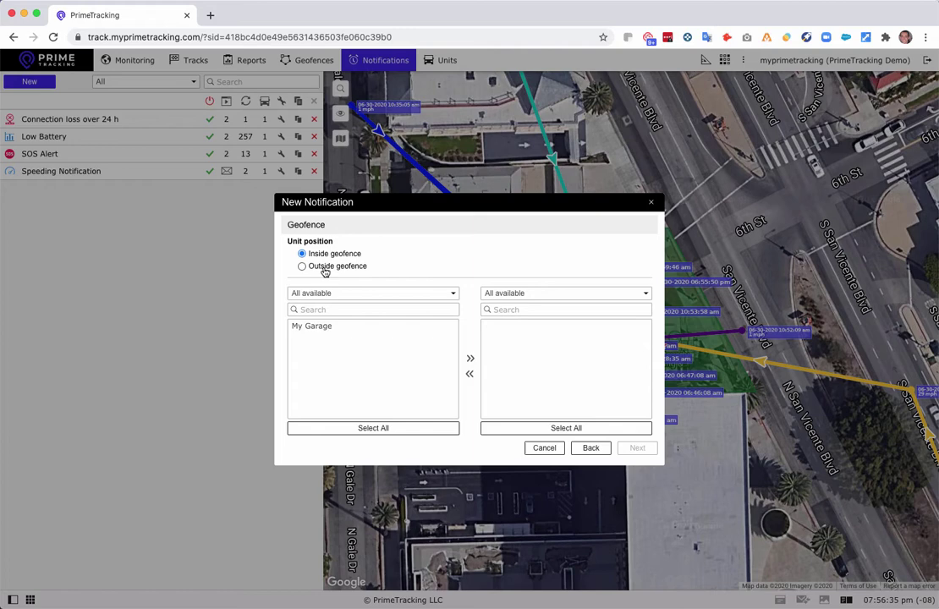
- Set the notification to trigger when the unit is outside the My Garage geofence
{"action": "left_click", "coordinate": [328, 270]}
{"action": "left_click", "coordinate": [313, 326]}
{"action": "left_click", "coordinate": [471, 360]}
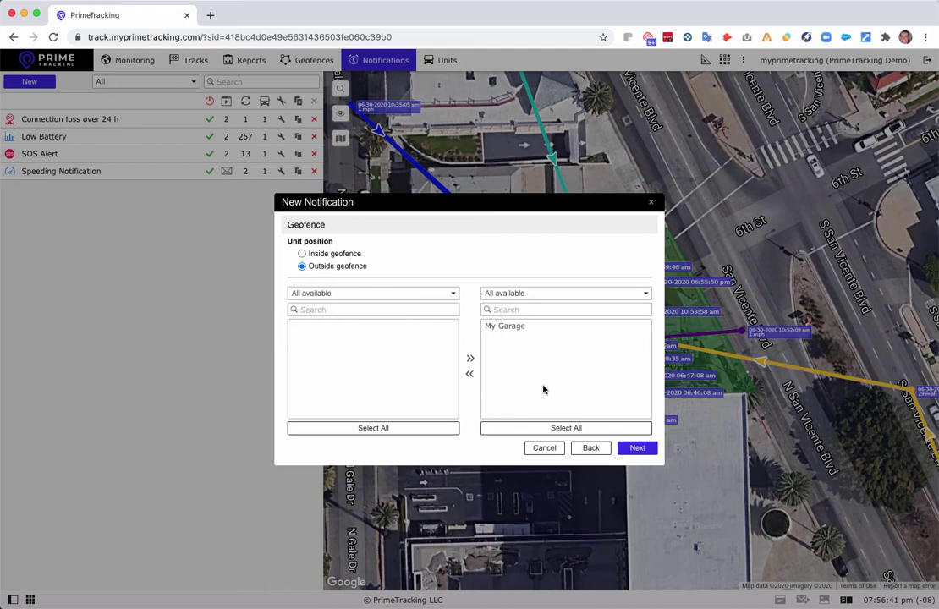
{"action": "left_click", "coordinate": [633, 447]}
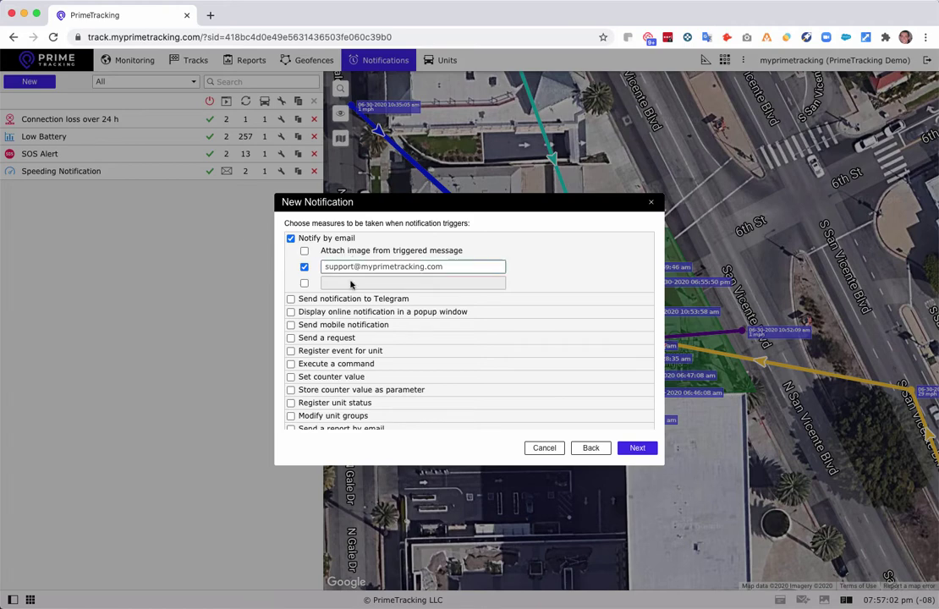
- Add a mobile notification to the PrimeTracking Demo user as an additional alert action
{"action": "left_click", "coordinate": [292, 326]}
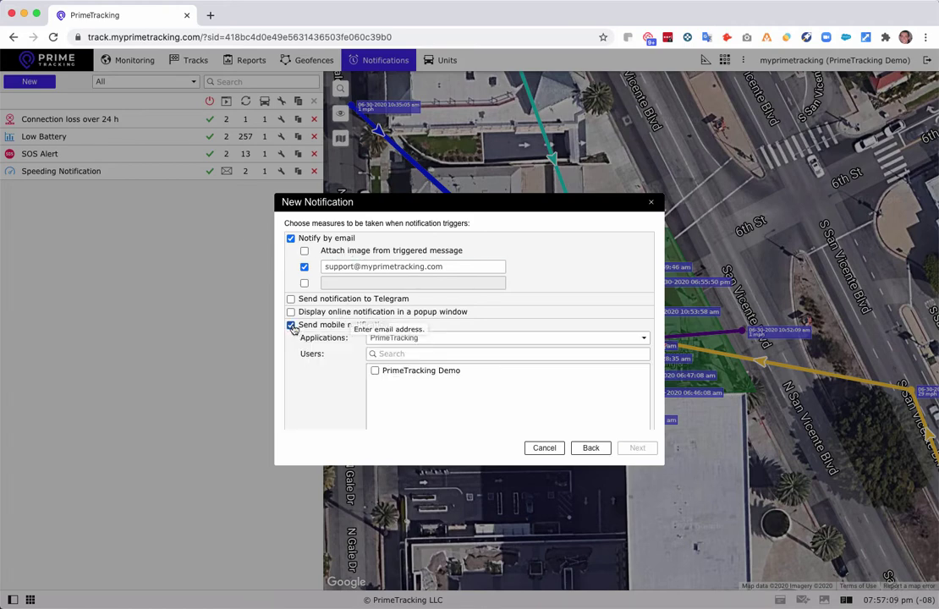
{"action": "left_click", "coordinate": [376, 372]}
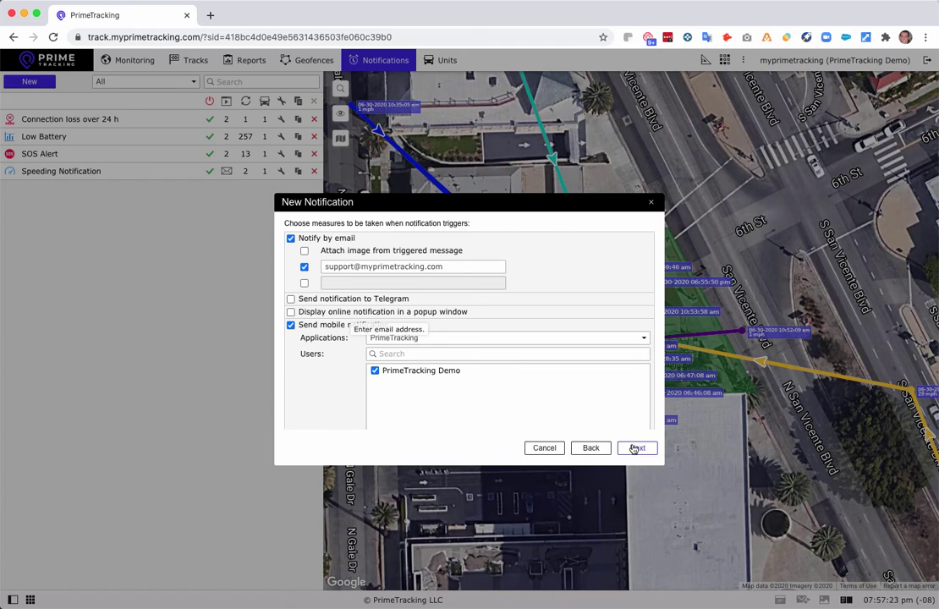
{"action": "left_click", "coordinate": [633, 448]}
- Name the notification "Left Garage" and save it
{"action": "left_click", "coordinate": [634, 448]}
{"action": "type", "text": "Left Garage"}
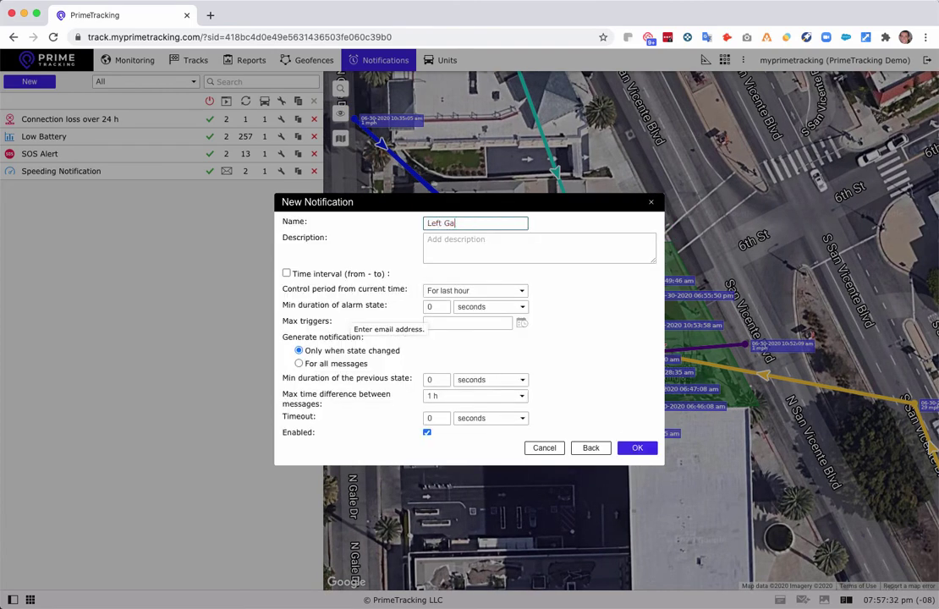
{"action": "left_click", "coordinate": [636, 448]}
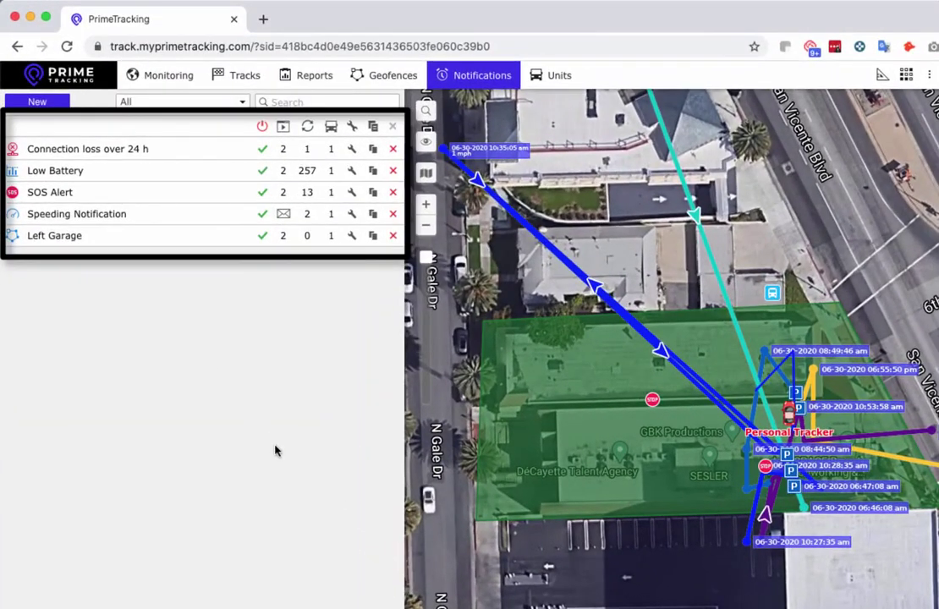